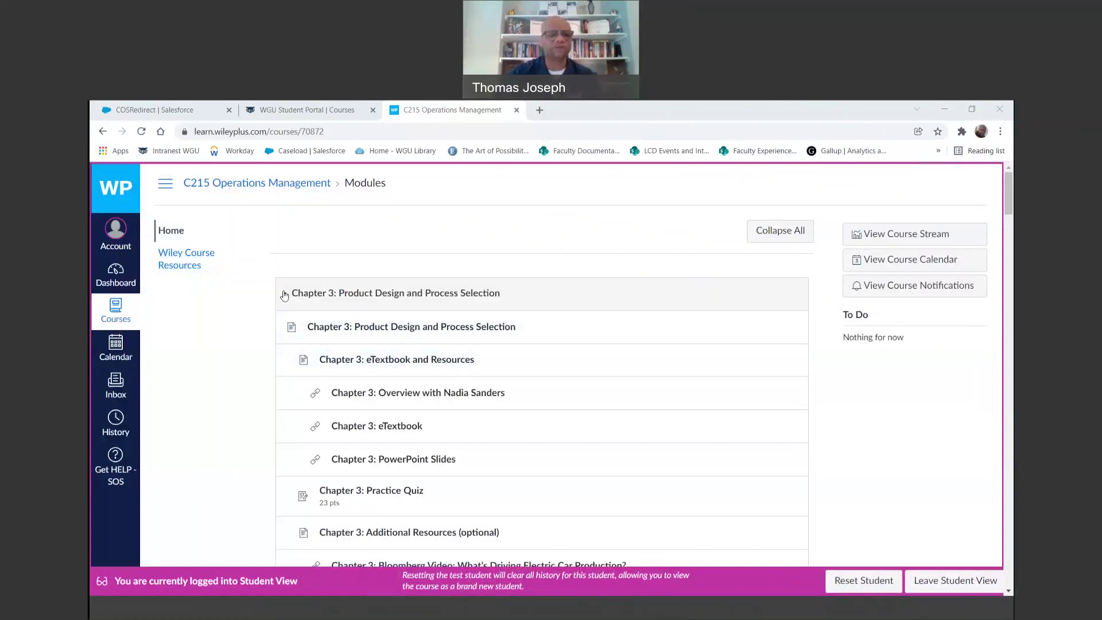
- Expand the Chapter 3 module and launch the Chapter 3 Practice Quiz in a new tab
{"action": "left_click", "coordinate": [170, 280]}
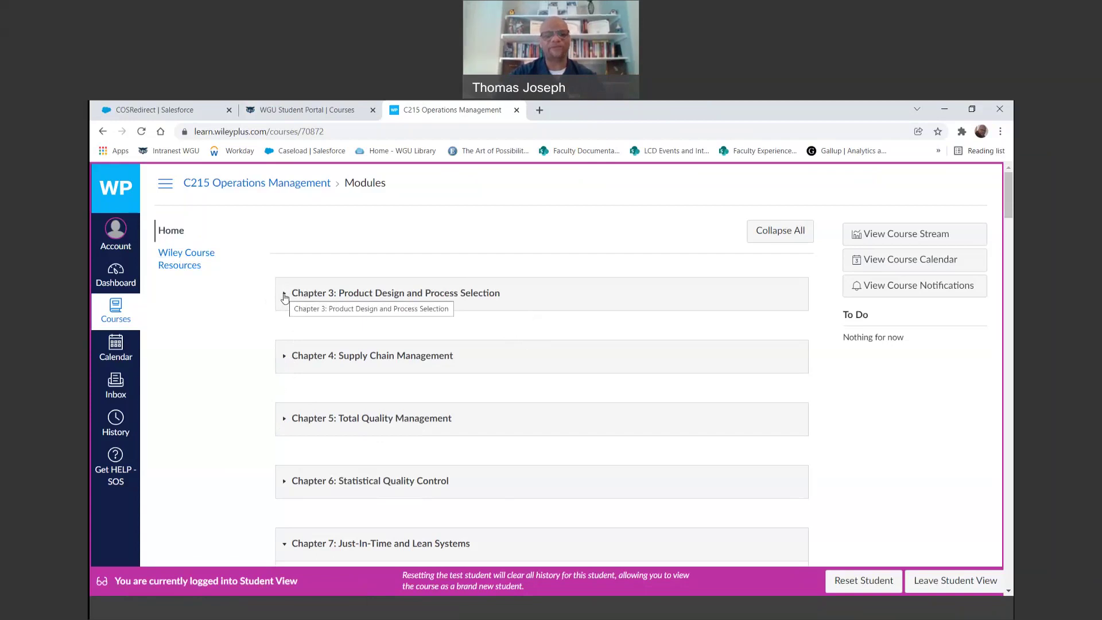
{"action": "left_click", "coordinate": [284, 297]}
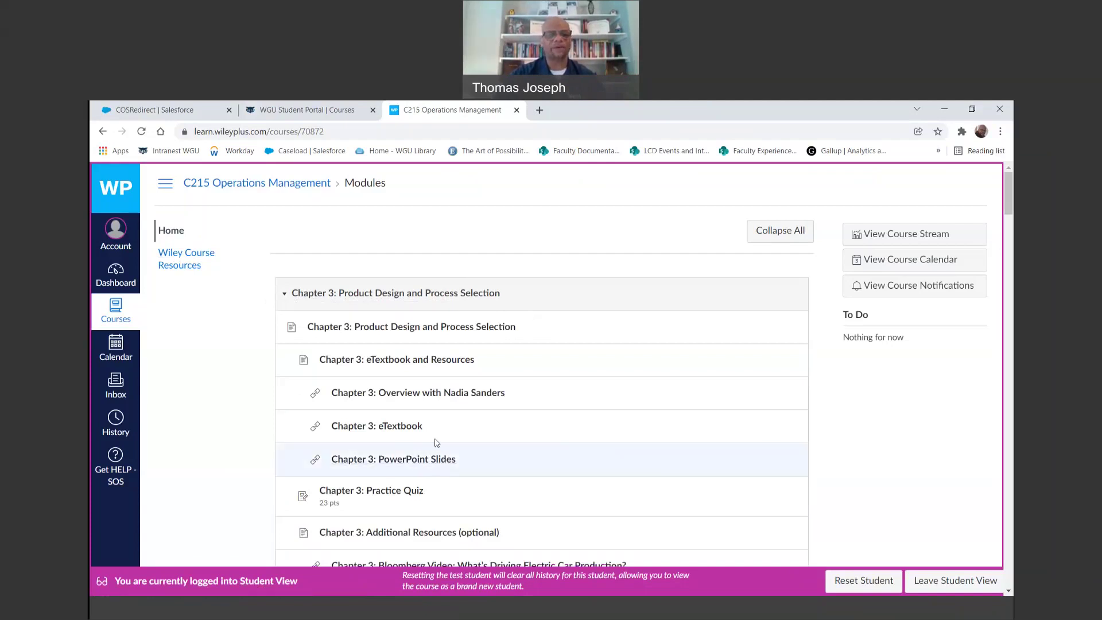
{"action": "left_click", "coordinate": [392, 493]}
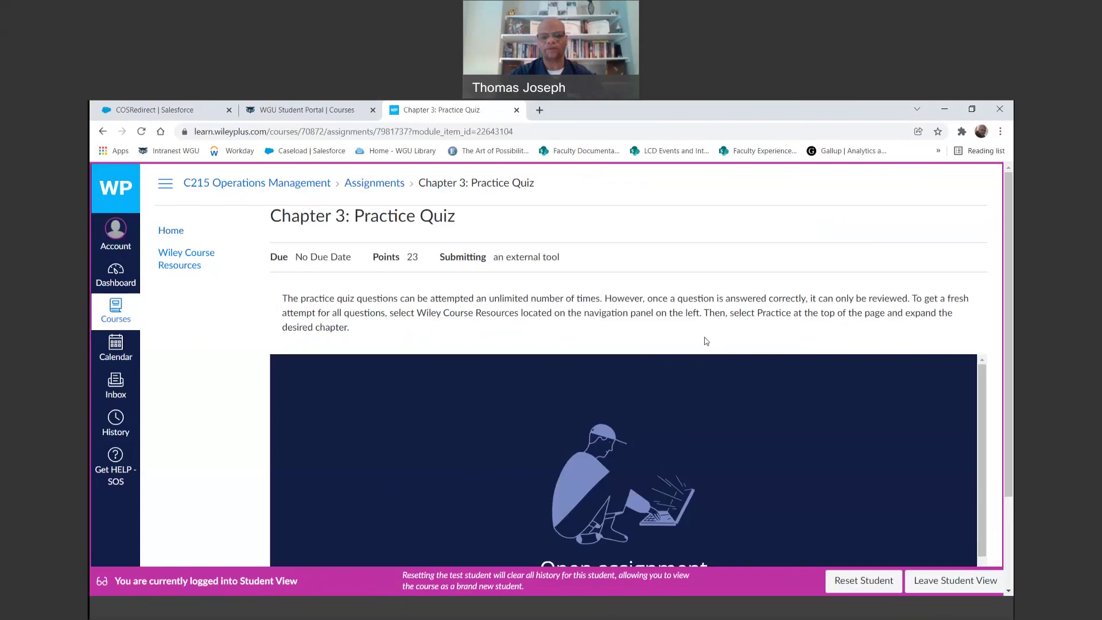
{"action": "scroll", "coordinate": [705, 343], "scroll_direction": "down", "scroll_amount": 2}
{"action": "scroll", "coordinate": [636, 457], "scroll_direction": "down", "scroll_amount": 1}
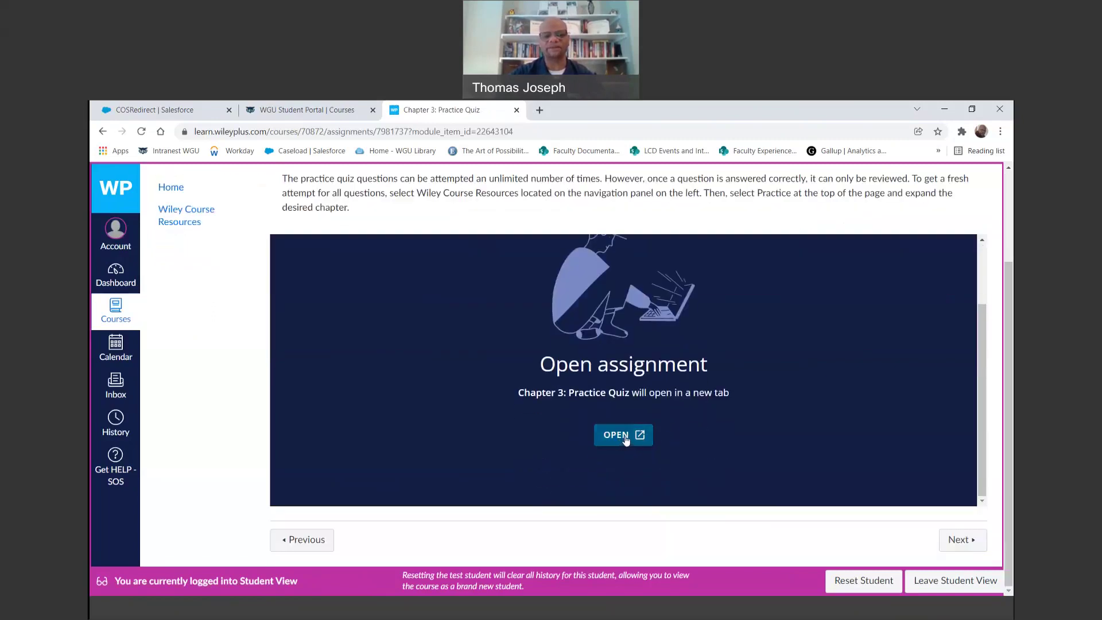
{"action": "left_click", "coordinate": [626, 438]}
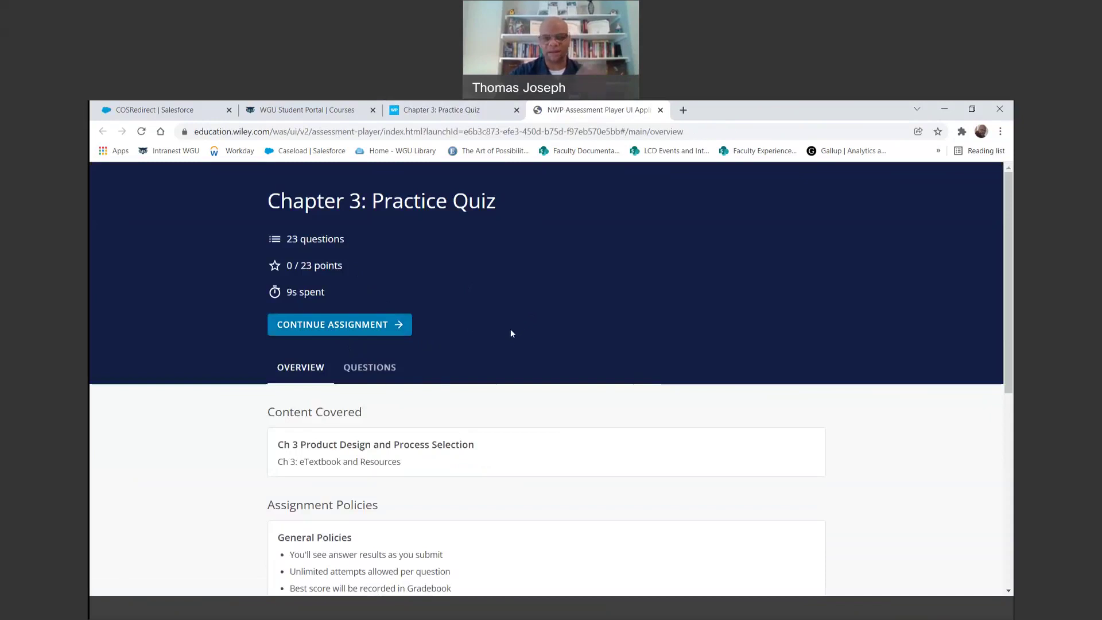
- Resume the quiz and submit 'manufacturability' for Question 1, earning 1/1 point
{"action": "left_click", "coordinate": [318, 327]}
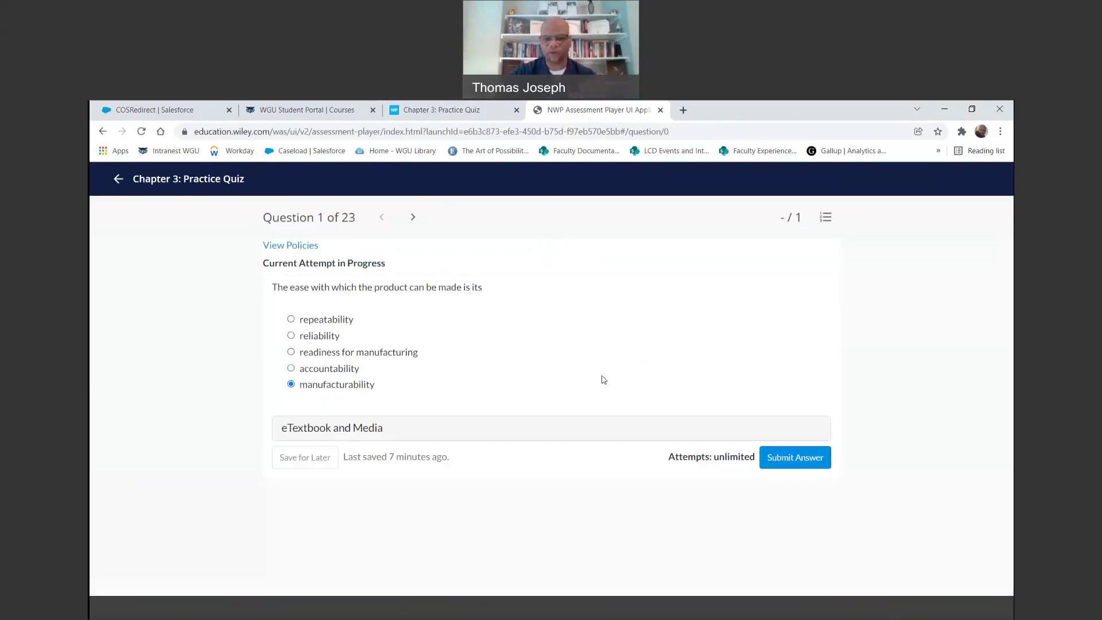
{"action": "left_click", "coordinate": [789, 464]}
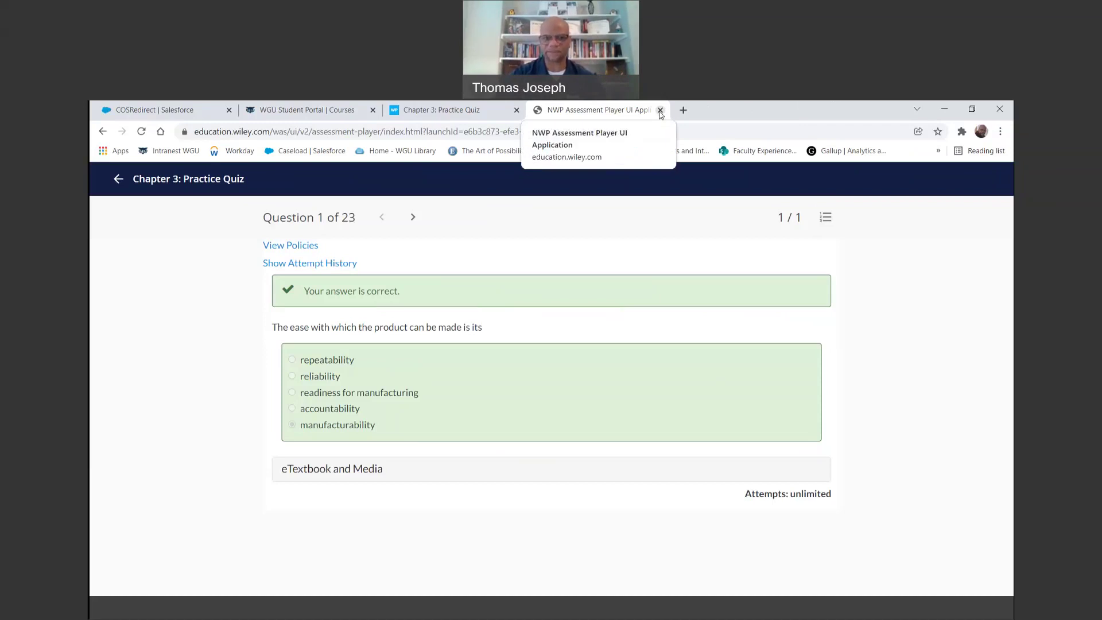
- Close the quiz tab and go to the Wiley Course Resources page
{"action": "left_click", "coordinate": [661, 110]}
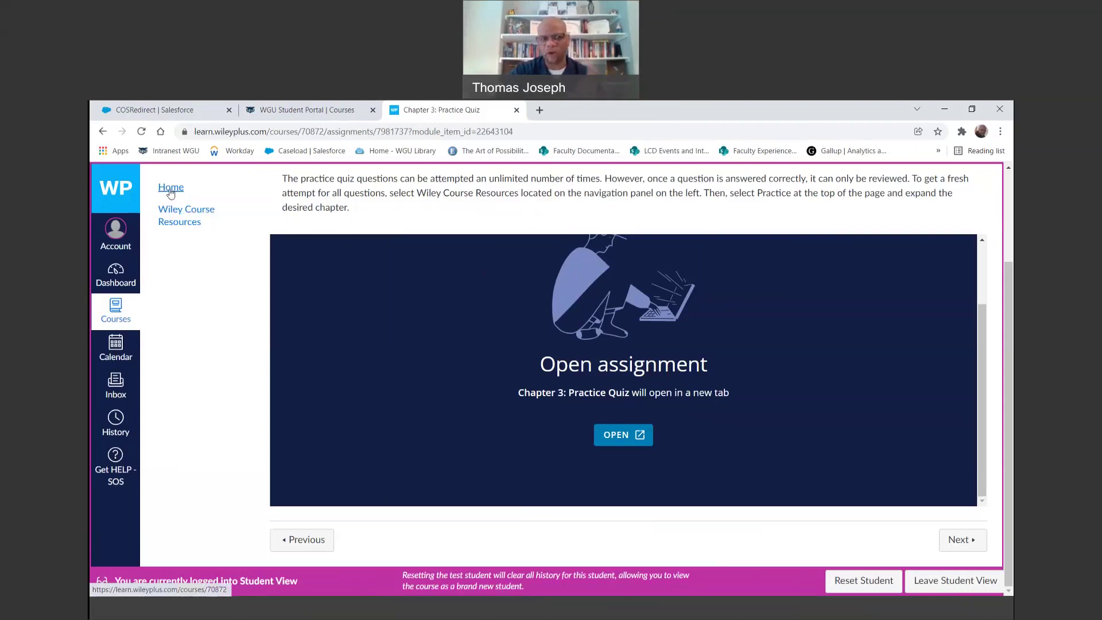
{"action": "left_click", "coordinate": [179, 221]}
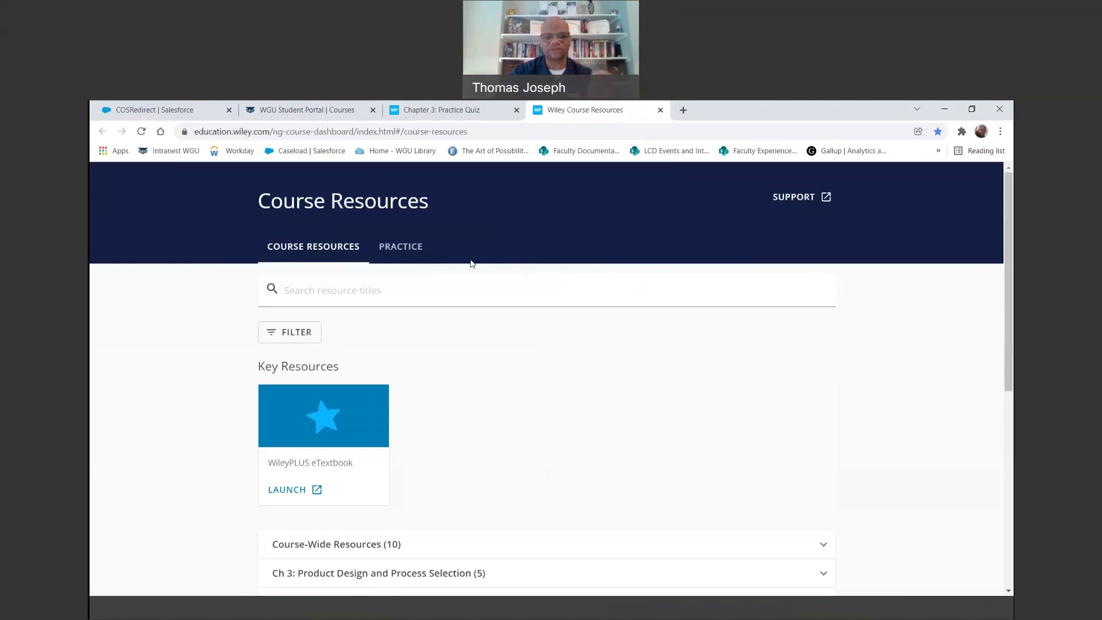
{"action": "scroll", "coordinate": [523, 354], "scroll_direction": "down", "scroll_amount": 2}
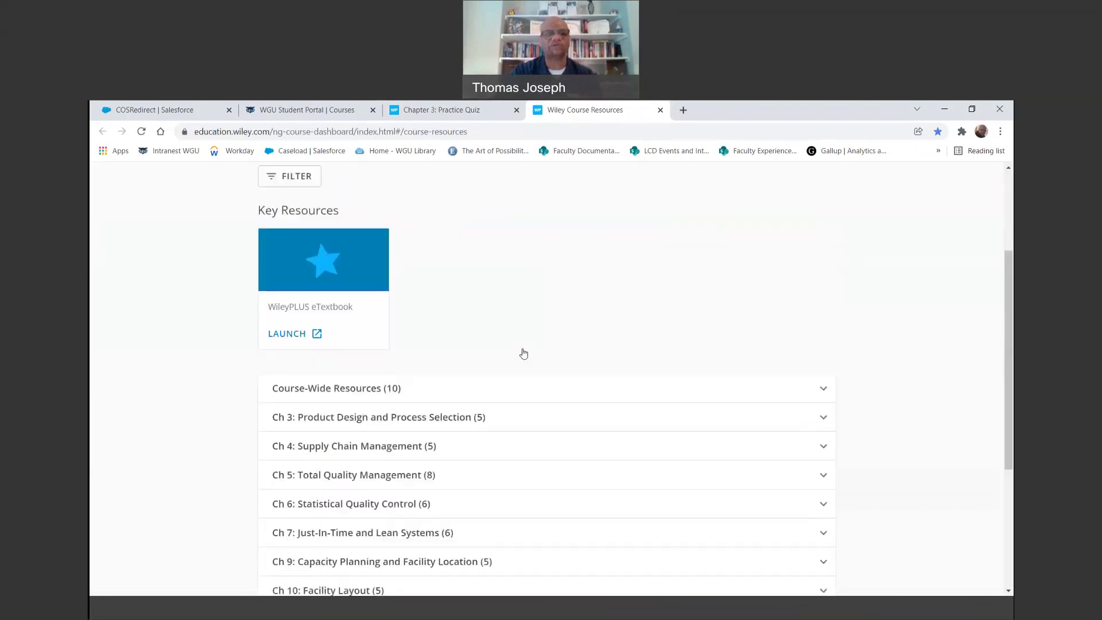
{"action": "scroll", "coordinate": [529, 366], "scroll_direction": "down", "scroll_amount": 3}
{"action": "scroll", "coordinate": [530, 365], "scroll_direction": "up", "scroll_amount": 3}
{"action": "scroll", "coordinate": [525, 373], "scroll_direction": "down", "scroll_amount": 1}
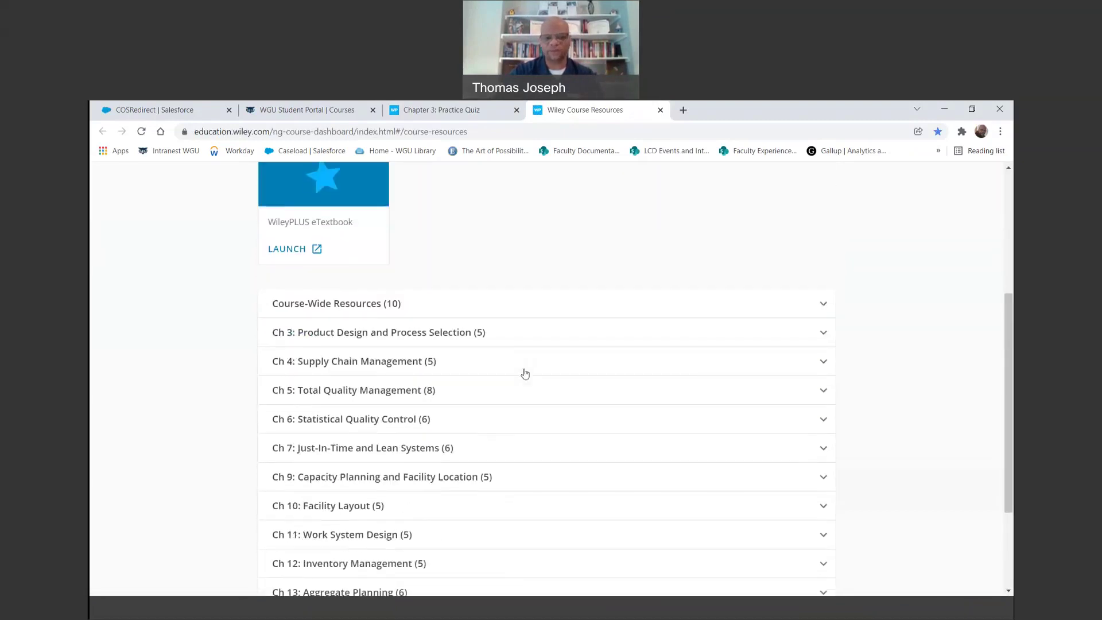
{"action": "scroll", "coordinate": [525, 372], "scroll_direction": "up", "scroll_amount": 3}
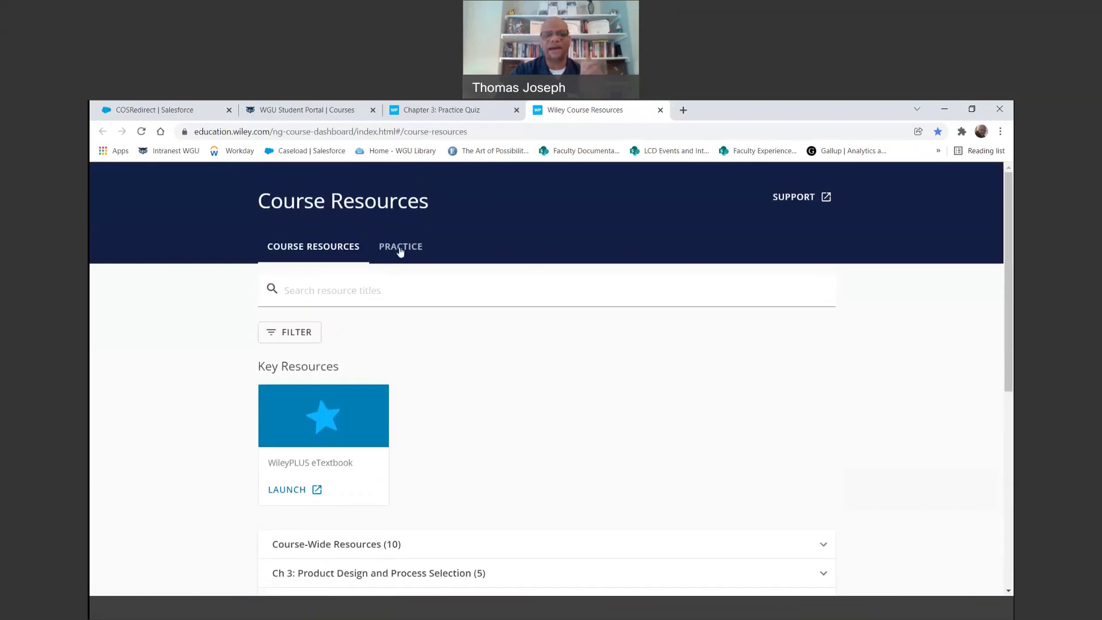
- Open Practice Question 1 from the expanded Ch 3 list in the practice questions
{"action": "left_click", "coordinate": [401, 248]}
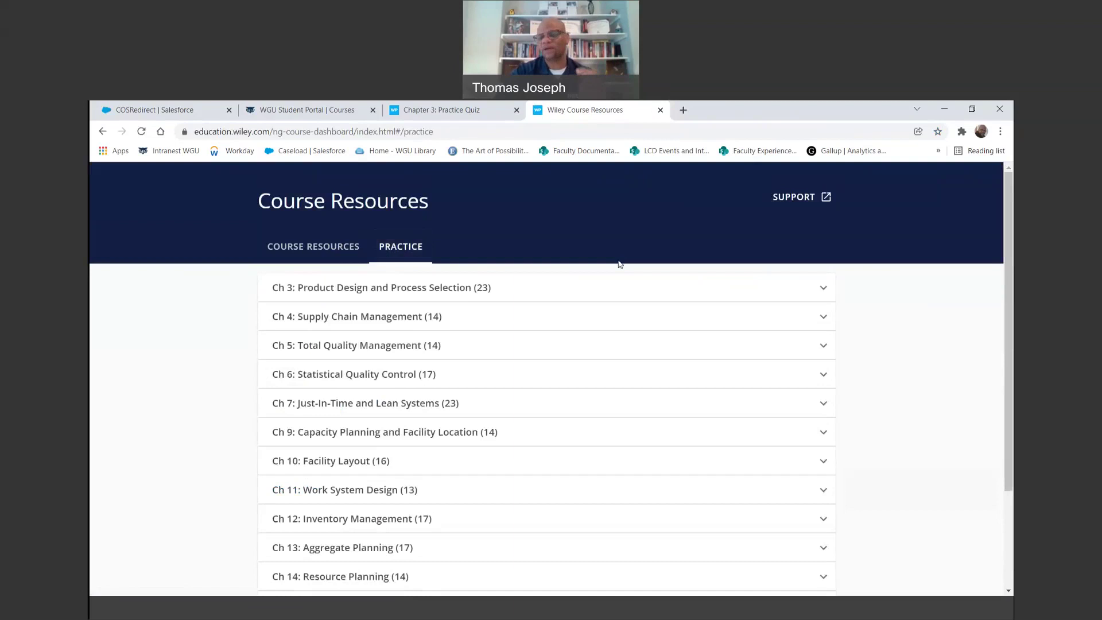
{"action": "left_click", "coordinate": [822, 291]}
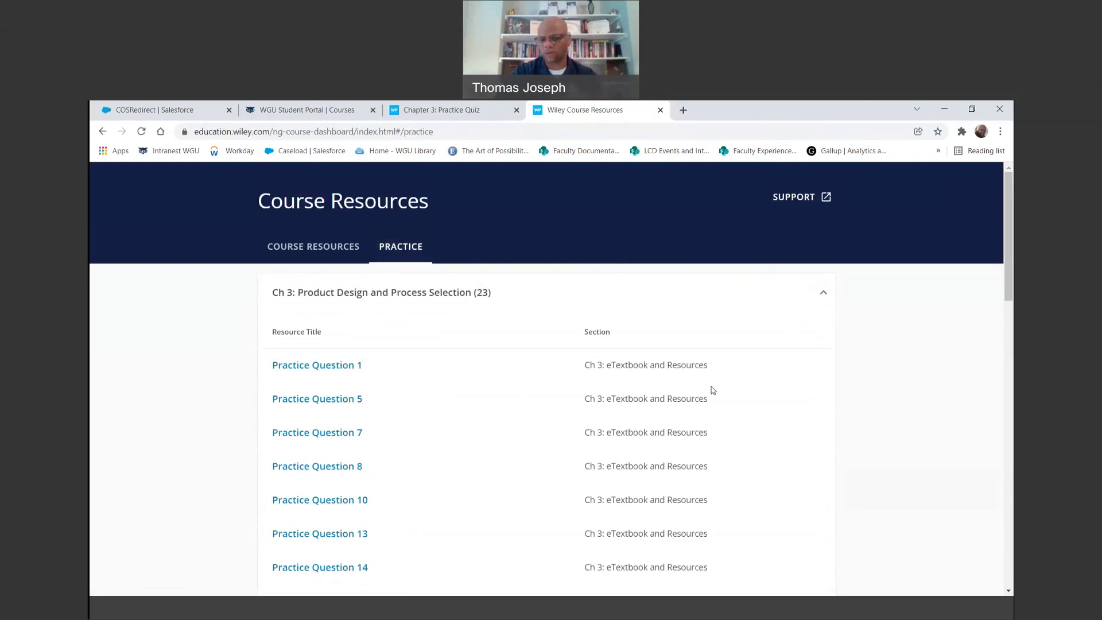
{"action": "scroll", "coordinate": [711, 367], "scroll_direction": "down", "scroll_amount": 5}
{"action": "scroll", "coordinate": [712, 372], "scroll_direction": "down", "scroll_amount": 3}
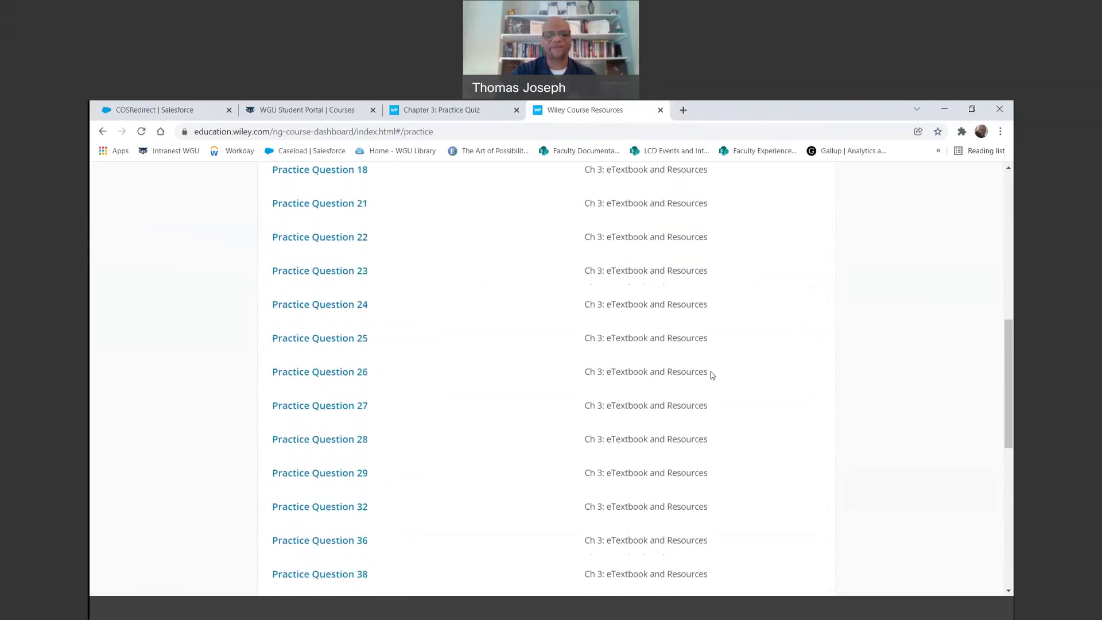
{"action": "scroll", "coordinate": [712, 369], "scroll_direction": "up", "scroll_amount": 6}
{"action": "scroll", "coordinate": [712, 367], "scroll_direction": "up", "scroll_amount": 2}
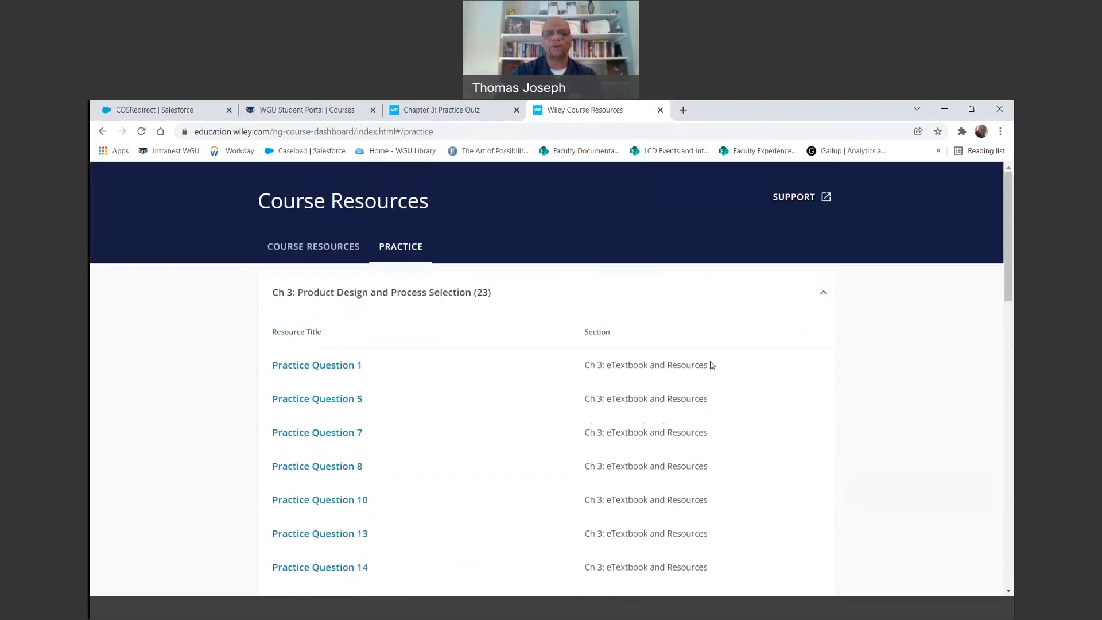
{"action": "left_click", "coordinate": [338, 365]}
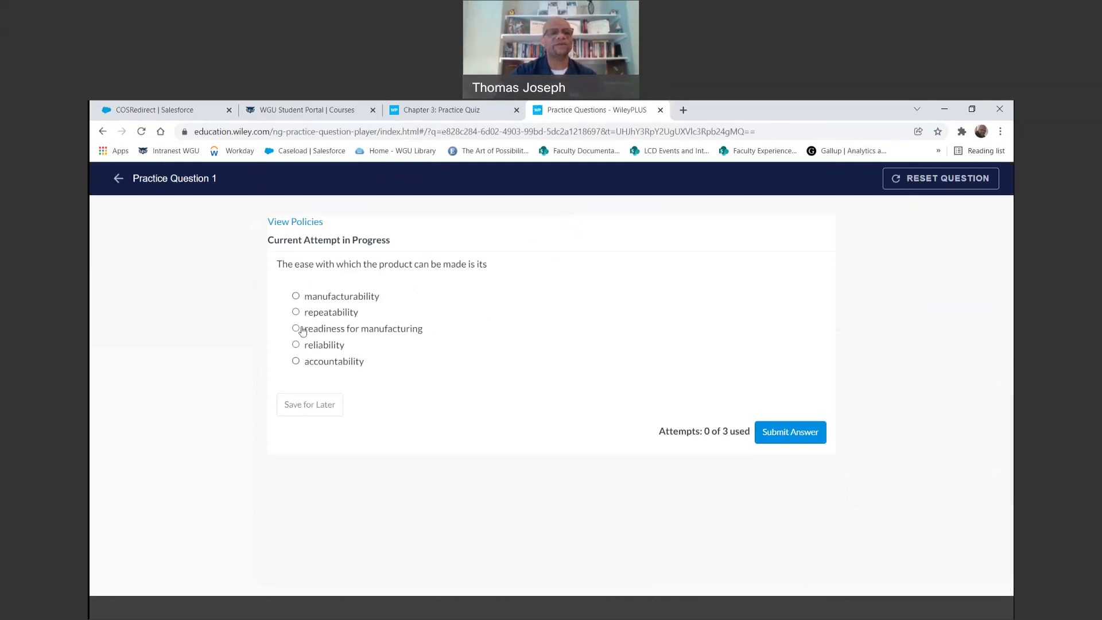
- Submit a wrong 'reliability' answer, reset the question, then submit 'manufacturability' correctly
{"action": "left_click", "coordinate": [296, 345]}
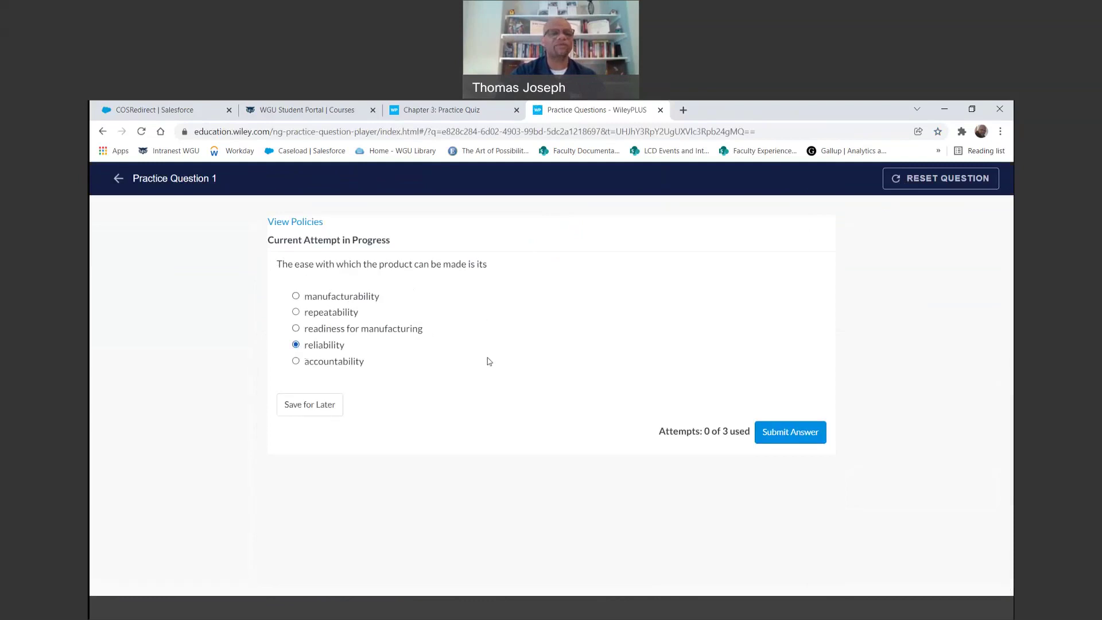
{"action": "left_click", "coordinate": [792, 433]}
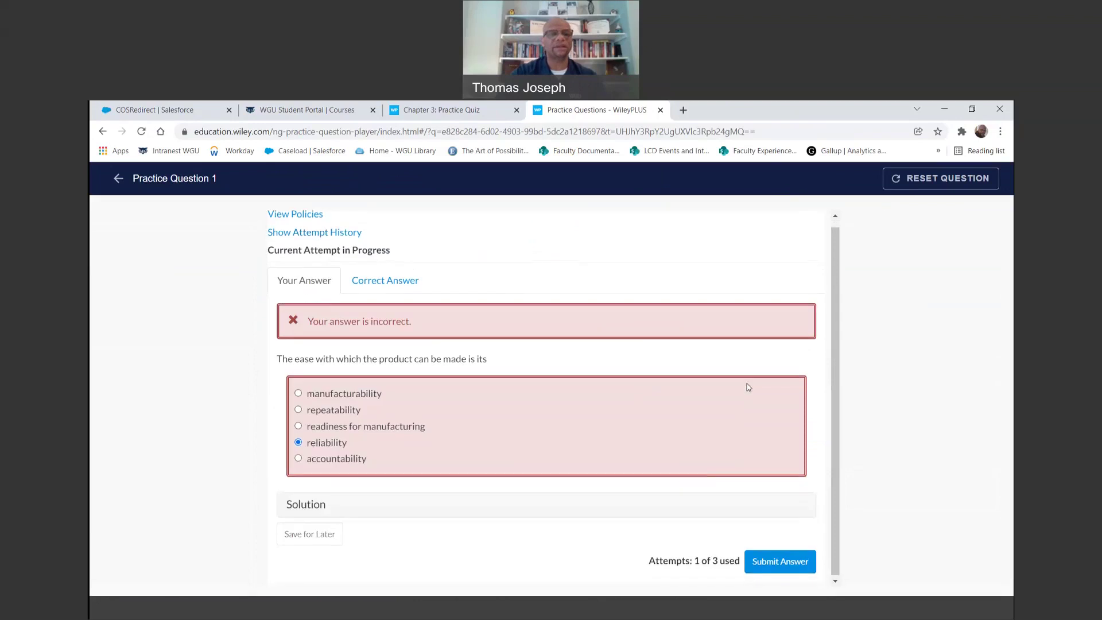
{"action": "left_click", "coordinate": [936, 180]}
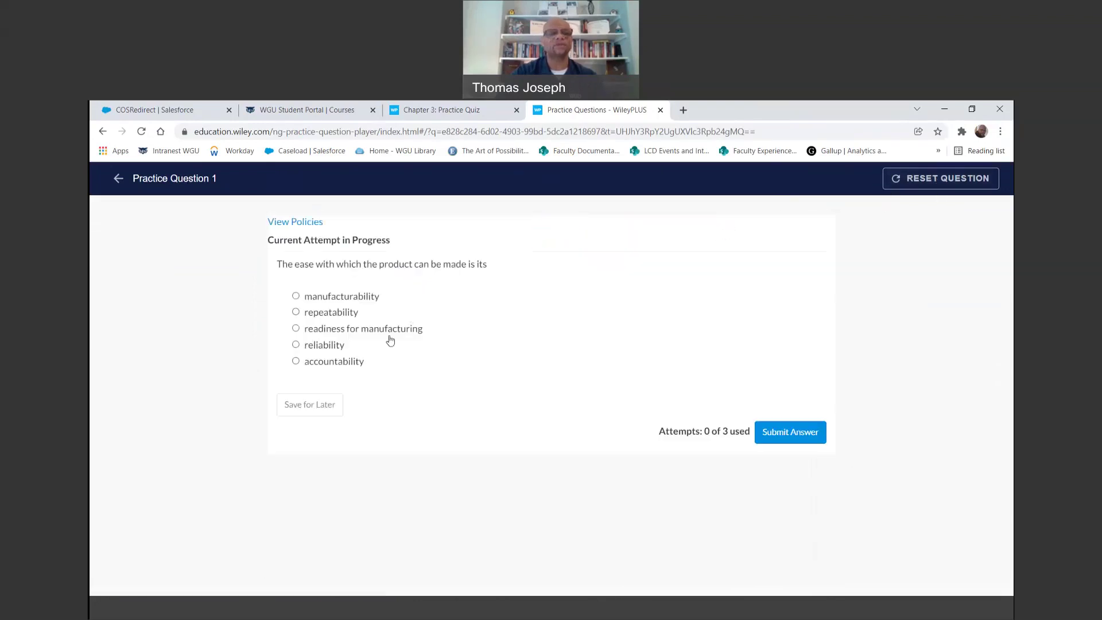
{"action": "left_click", "coordinate": [296, 298]}
{"action": "left_click", "coordinate": [793, 435]}
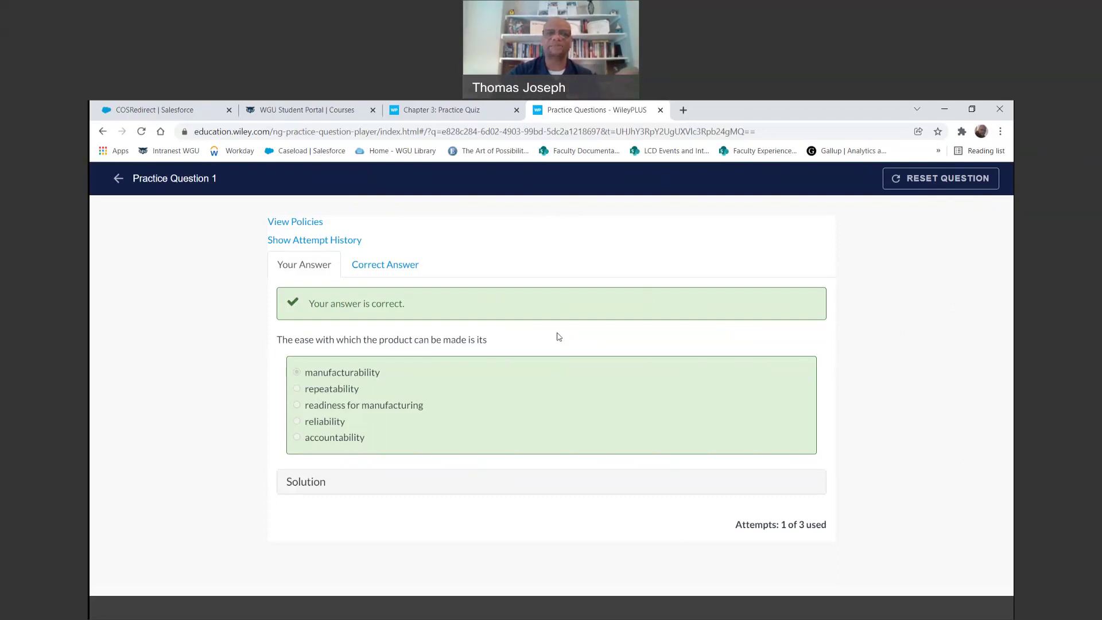
- Close the practice question tab and expand Ch 3 on the Course Resources Practice tab
{"action": "left_click", "coordinate": [451, 114]}
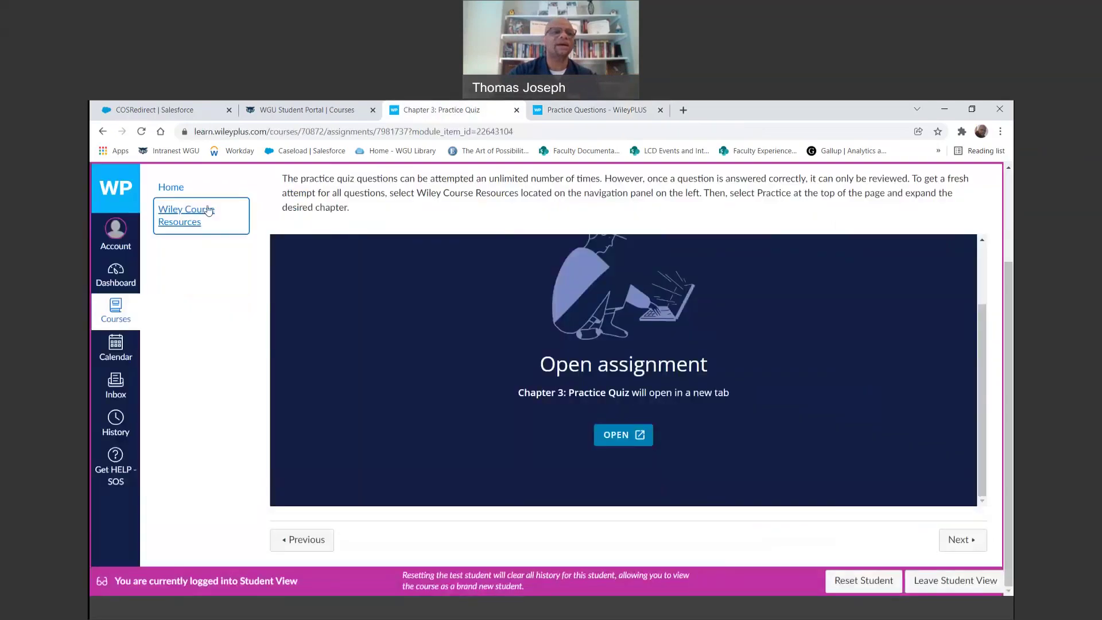
{"action": "left_click", "coordinate": [642, 112]}
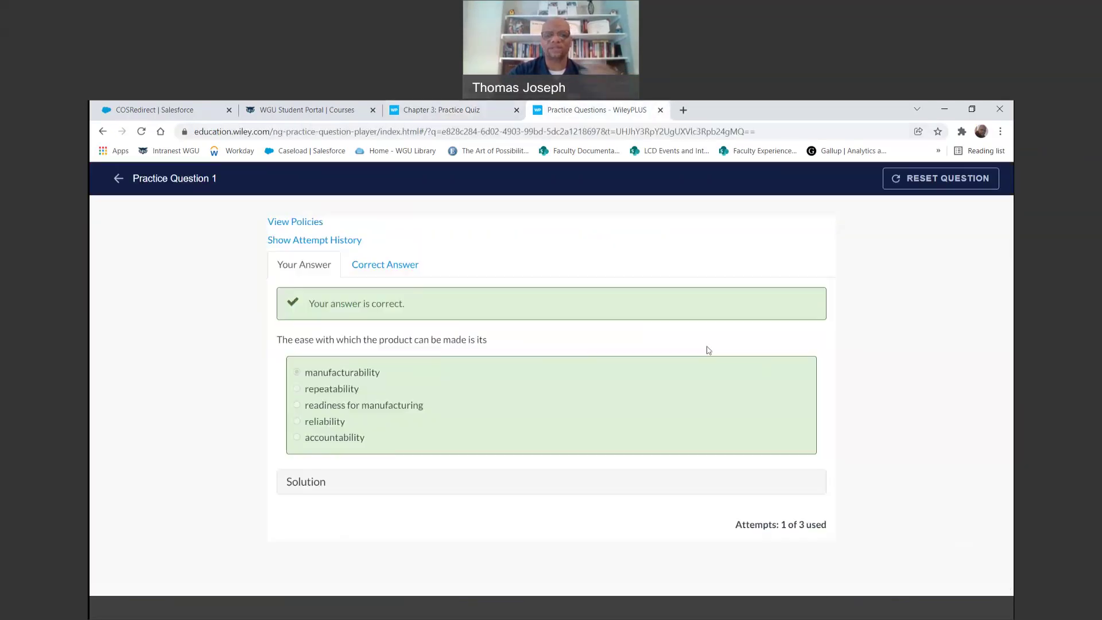
{"action": "left_click", "coordinate": [661, 109]}
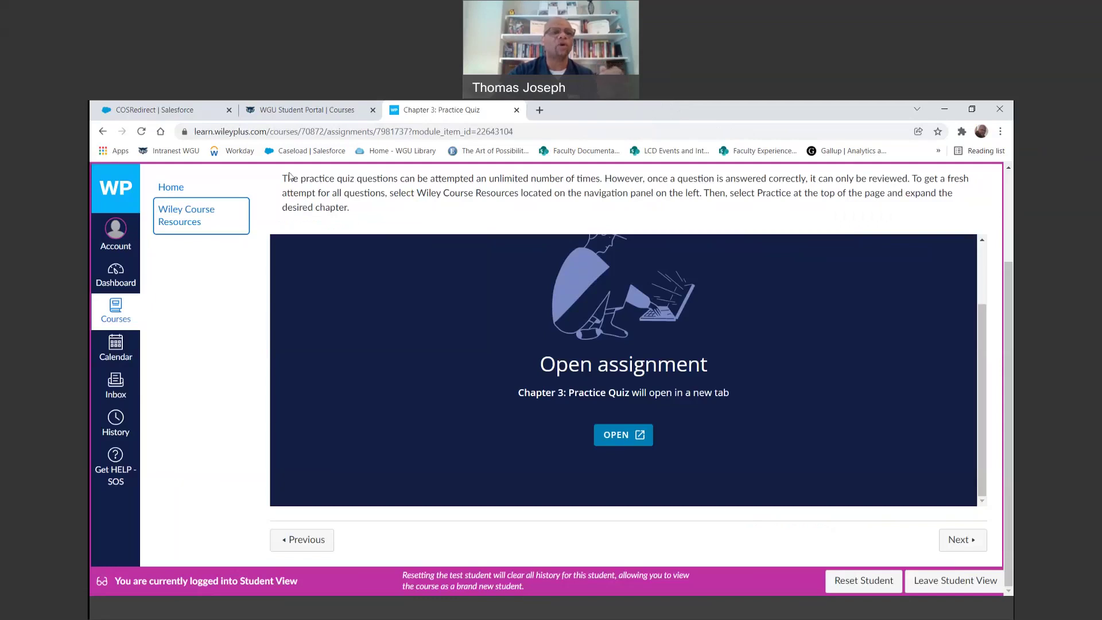
{"action": "left_click", "coordinate": [196, 219]}
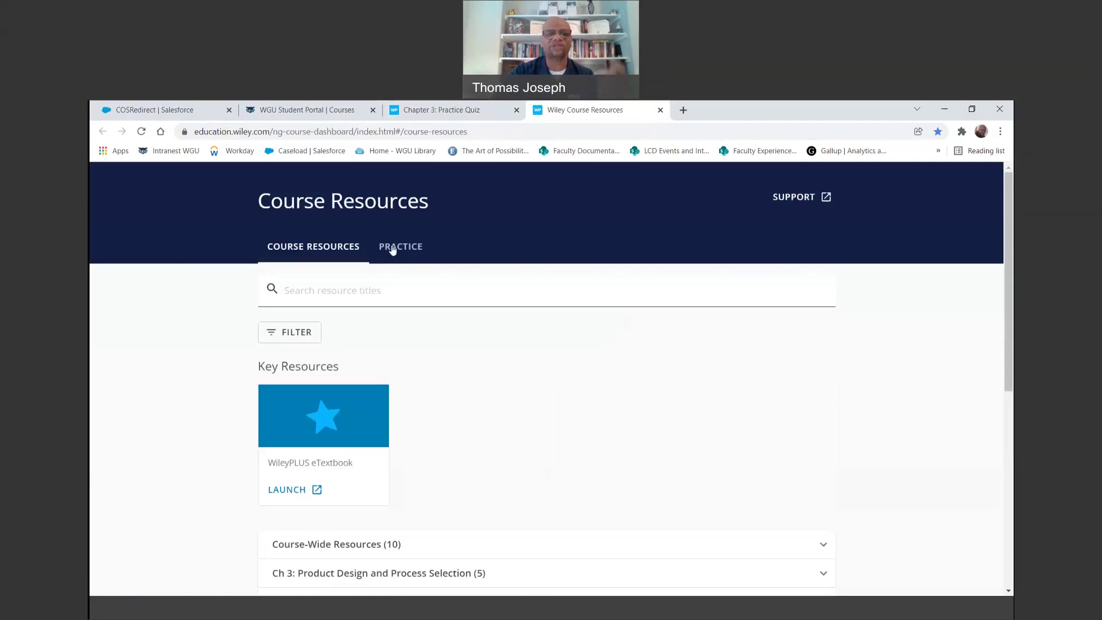
{"action": "left_click", "coordinate": [399, 248]}
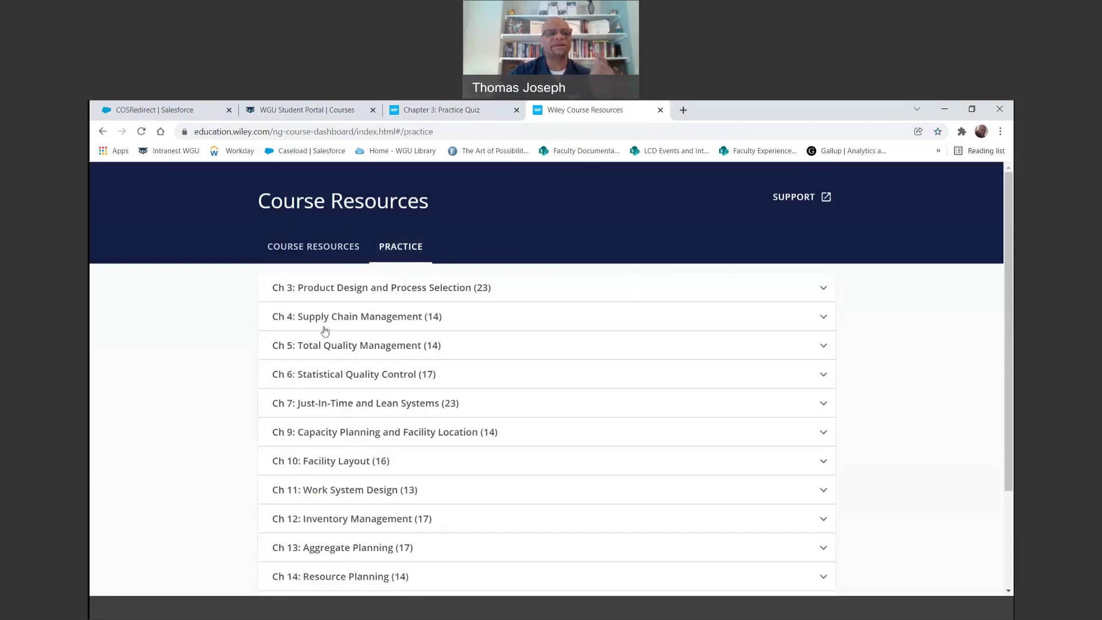
{"action": "scroll", "coordinate": [529, 340], "scroll_direction": "down", "scroll_amount": 2}
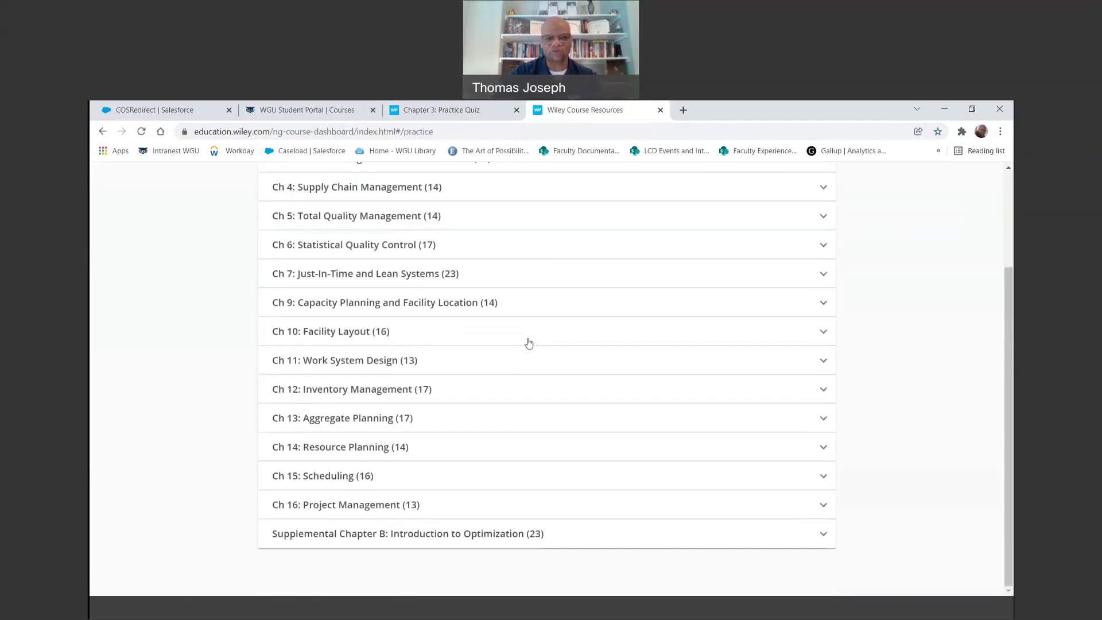
{"action": "scroll", "coordinate": [529, 340], "scroll_direction": "up", "scroll_amount": 2}
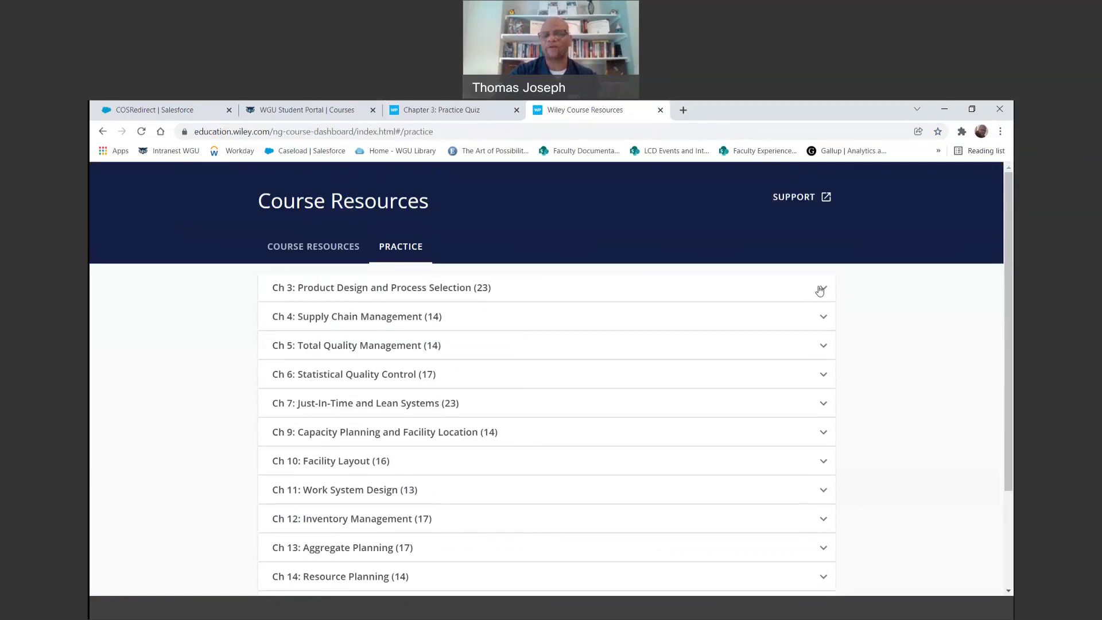
{"action": "left_click", "coordinate": [825, 288]}
{"action": "scroll", "coordinate": [443, 372], "scroll_direction": "down", "scroll_amount": 1}
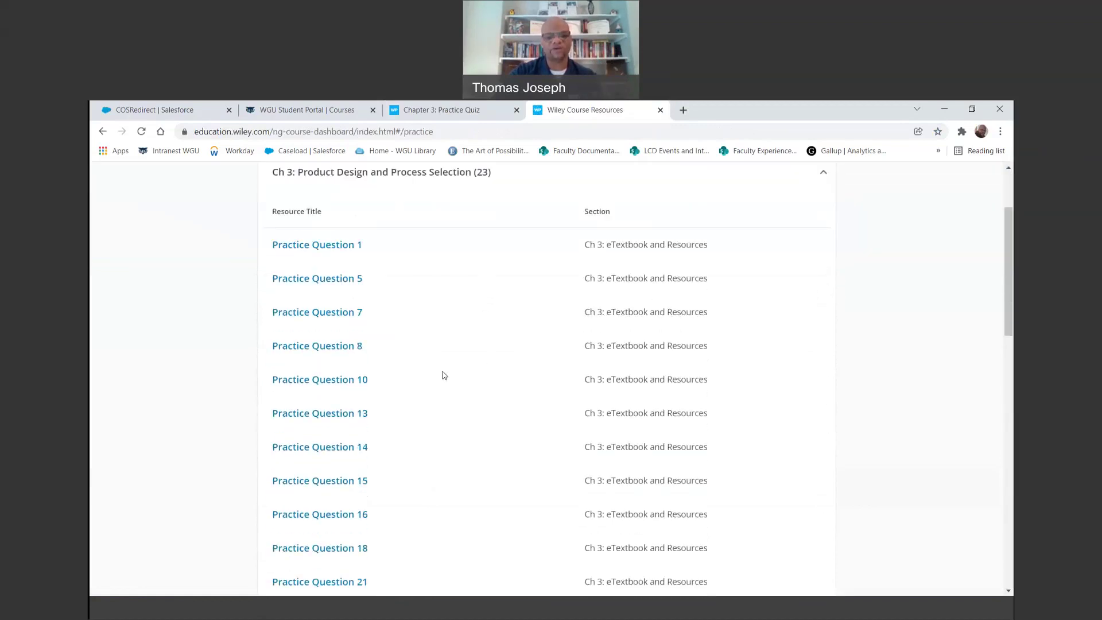
{"action": "scroll", "coordinate": [443, 371], "scroll_direction": "down", "scroll_amount": 2}
{"action": "scroll", "coordinate": [447, 373], "scroll_direction": "down", "scroll_amount": 2}
{"action": "scroll", "coordinate": [447, 373], "scroll_direction": "down", "scroll_amount": 1}
{"action": "scroll", "coordinate": [446, 374], "scroll_direction": "down", "scroll_amount": 3}
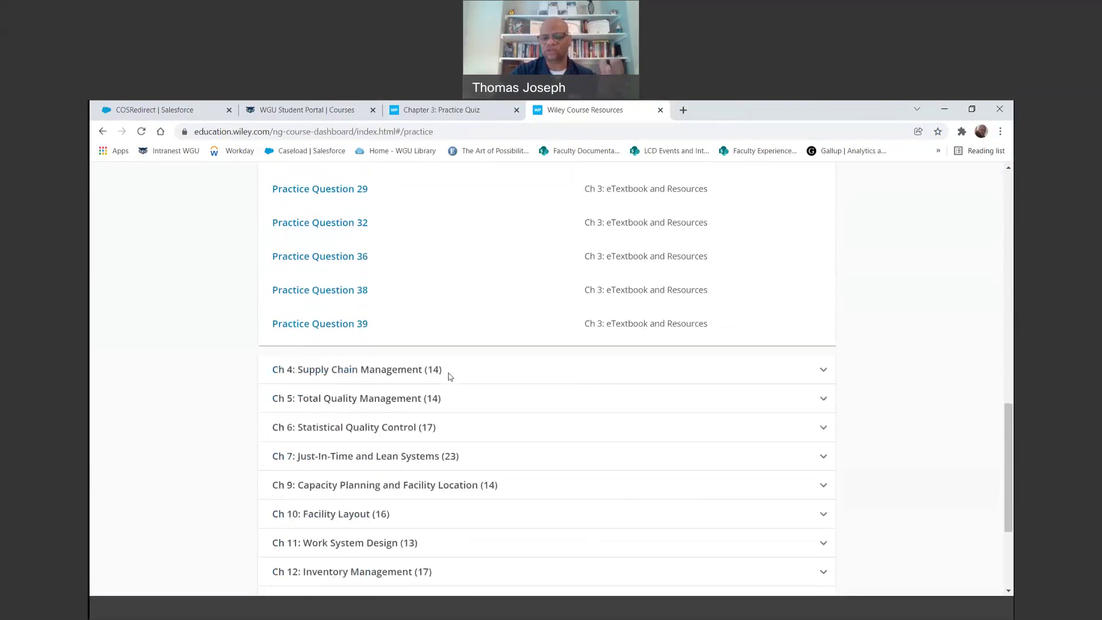
{"action": "scroll", "coordinate": [455, 367], "scroll_direction": "up", "scroll_amount": 5}
{"action": "scroll", "coordinate": [457, 367], "scroll_direction": "up", "scroll_amount": 5}
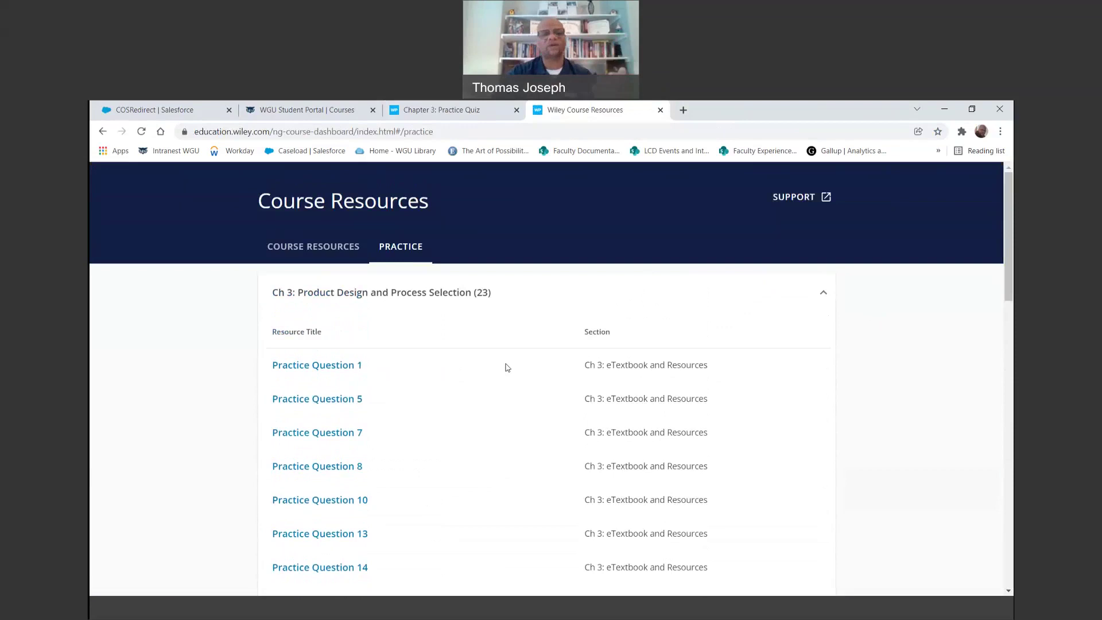
- Reopen Practice Question 1 to confirm the fresh 0-of-3 attempt, then close its tab
{"action": "left_click", "coordinate": [323, 365]}
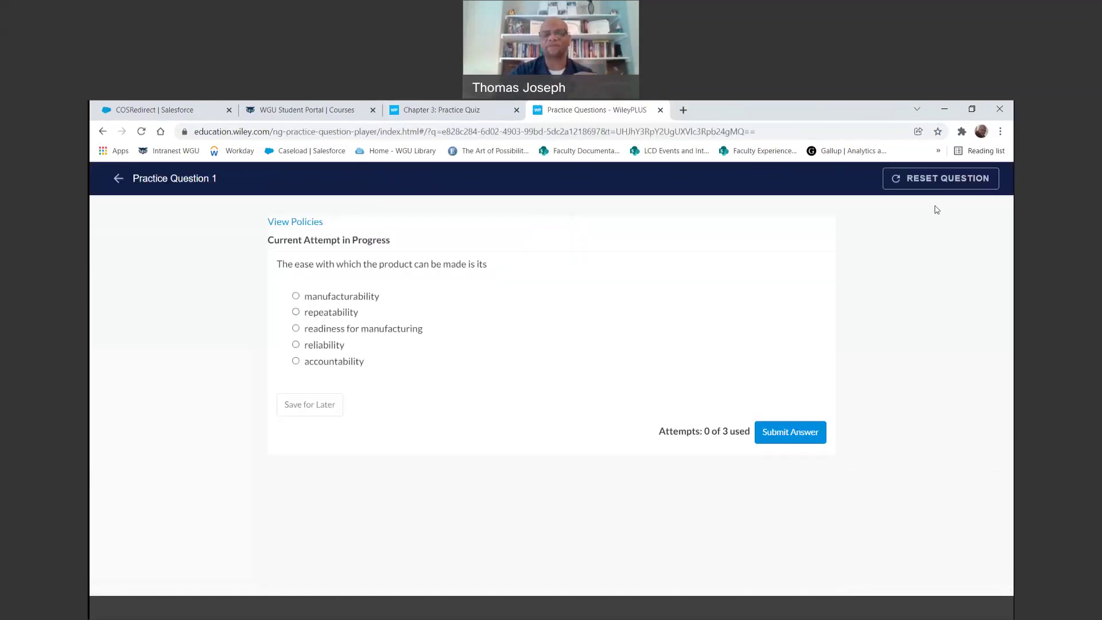
{"action": "left_click", "coordinate": [661, 110]}
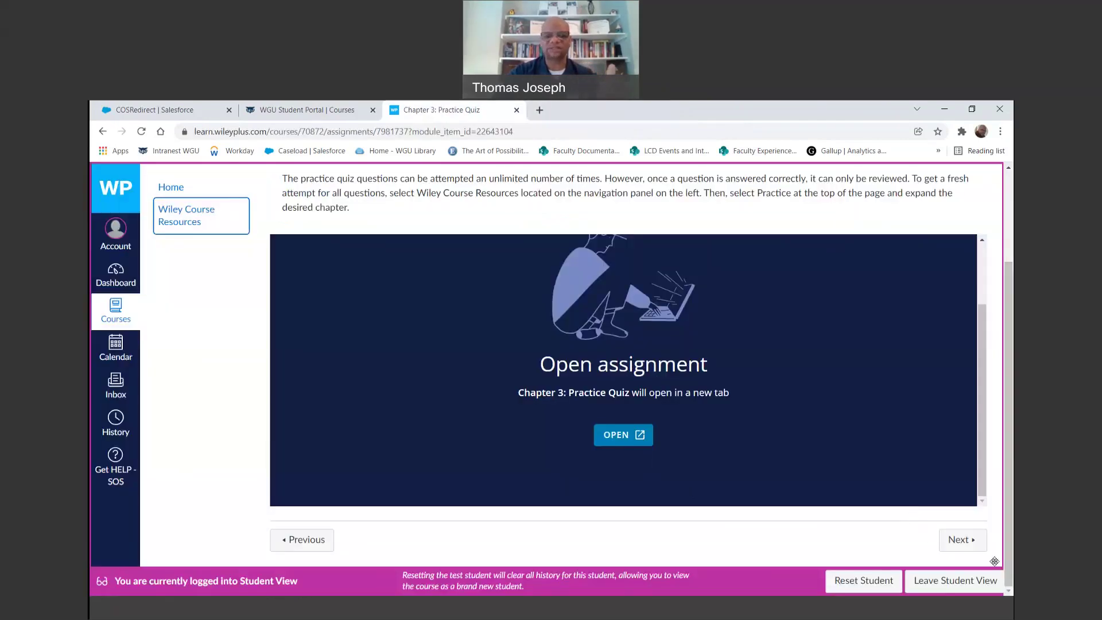